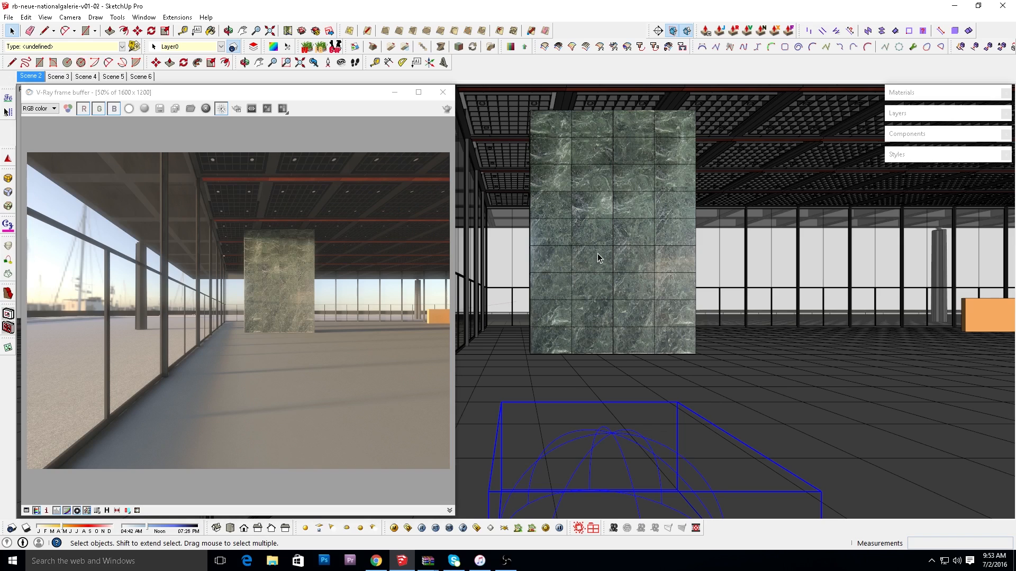
Enable Override materials in the V-Ray global switches and set the override color to light blue, RGB 85, 170, 255.
click(408, 528)
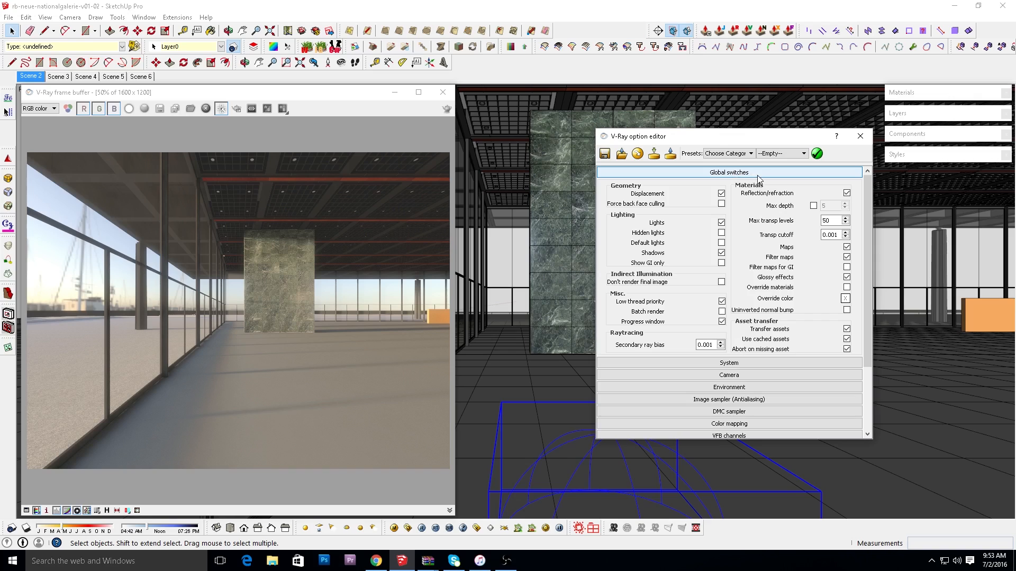
click(846, 288)
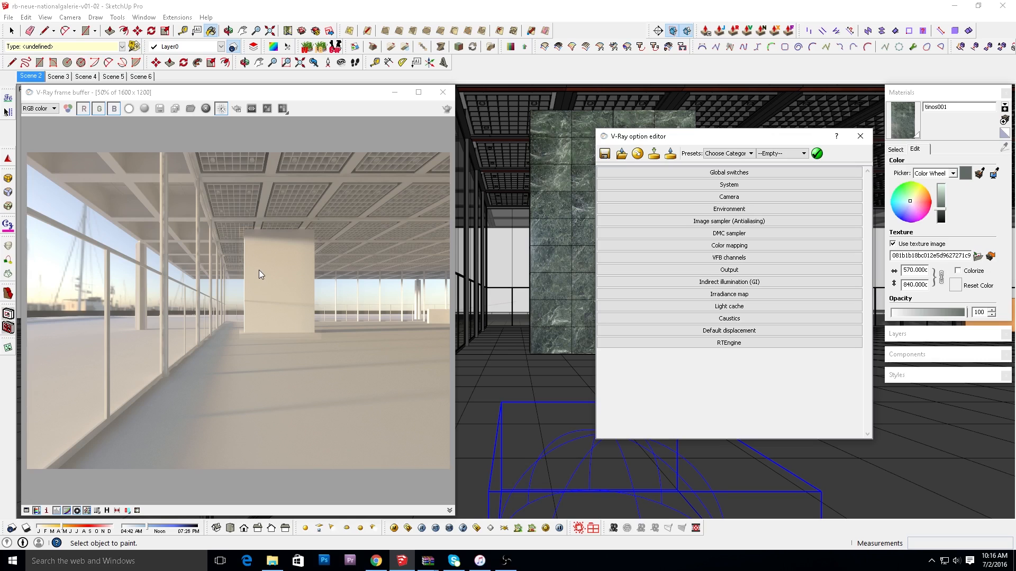
click(798, 173)
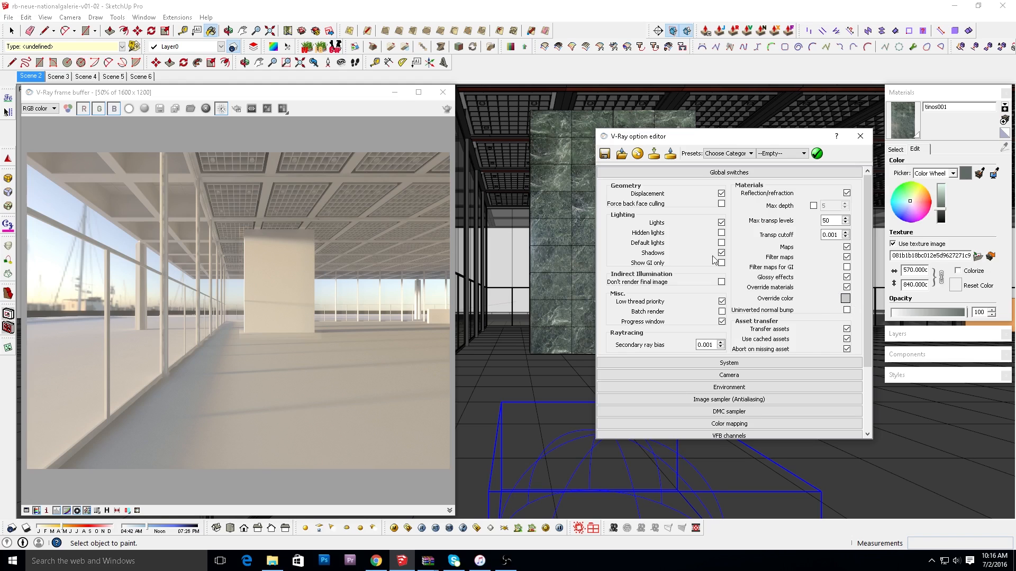
click(845, 299)
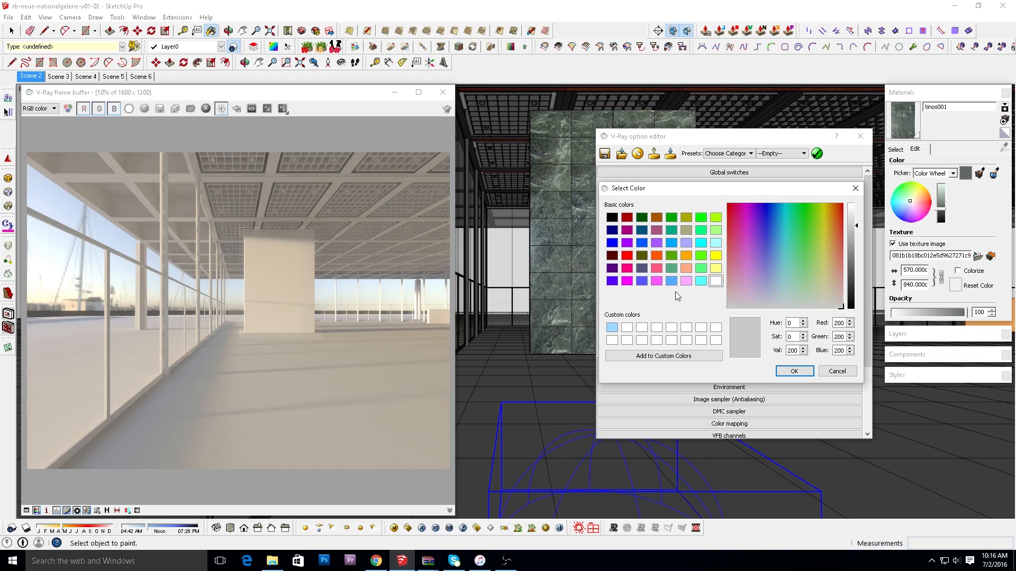
click(671, 281)
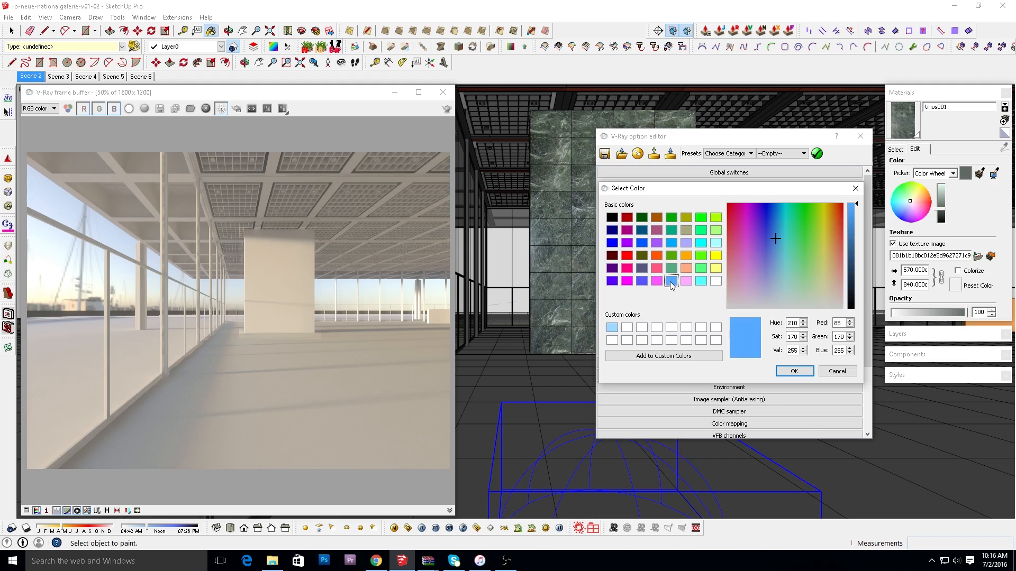
click(793, 372)
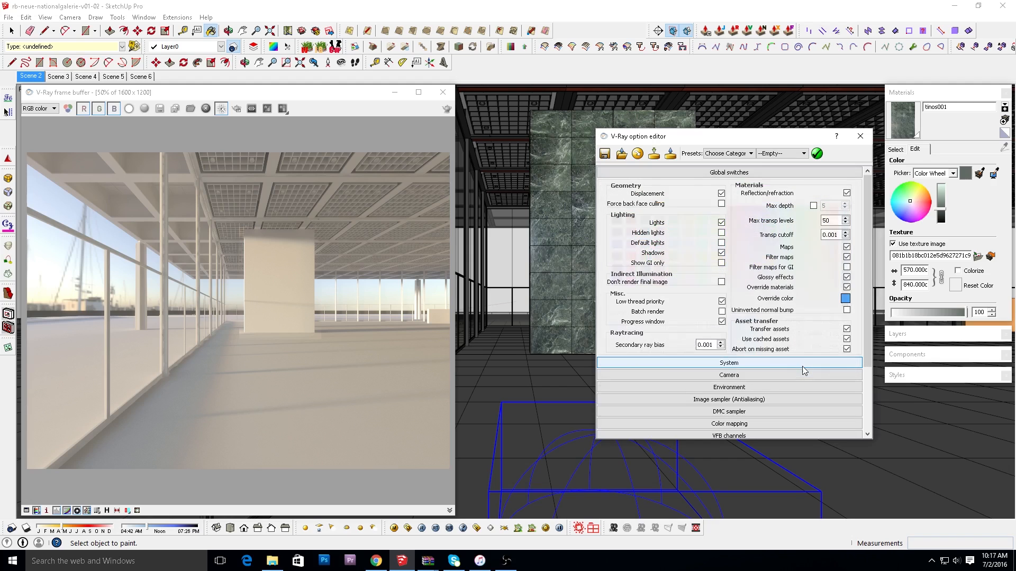
click(789, 173)
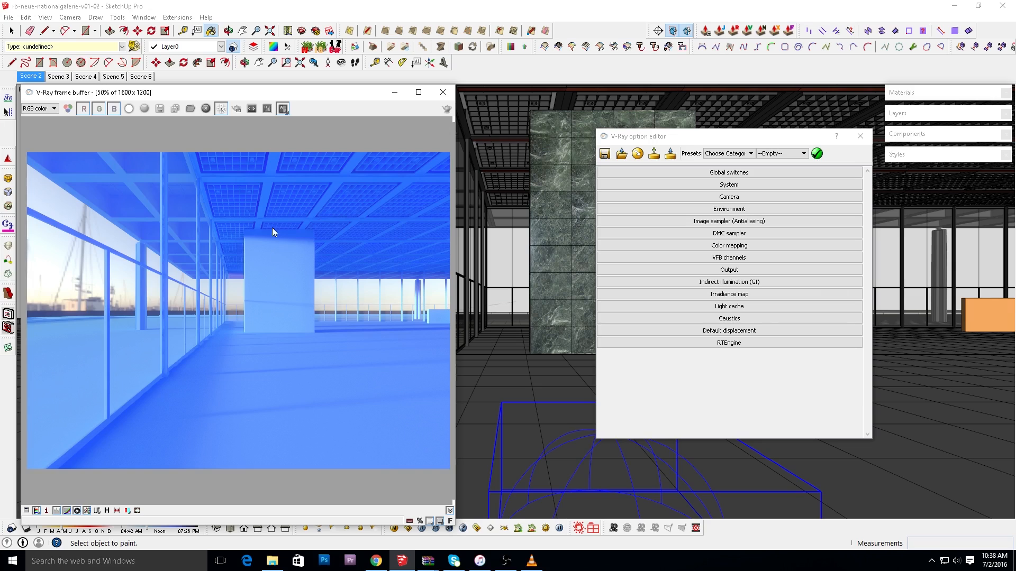
Load the gray render as image A and the blue render as image B from the render history and compare them with the divider.
click(107, 511)
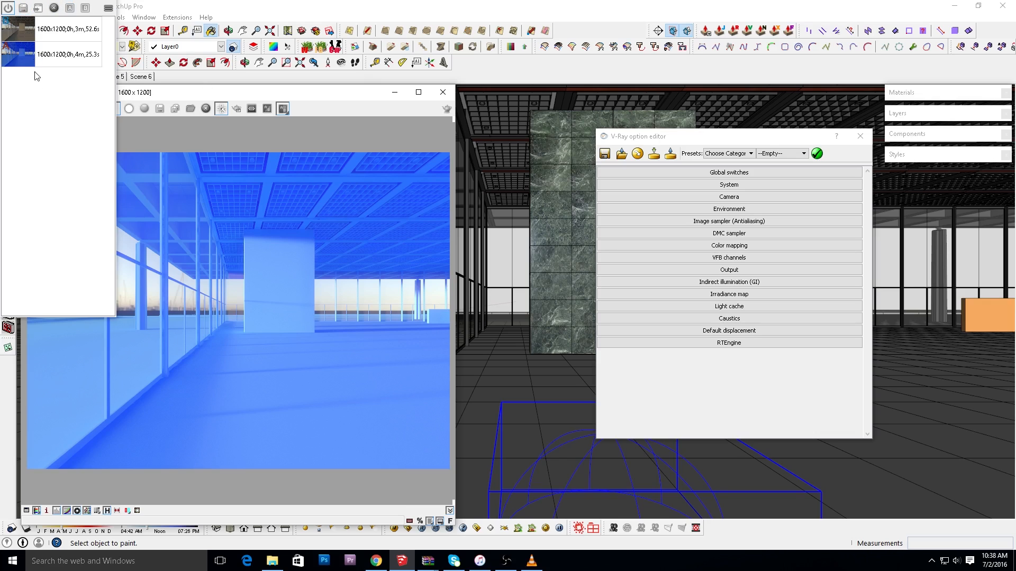
click(55, 33)
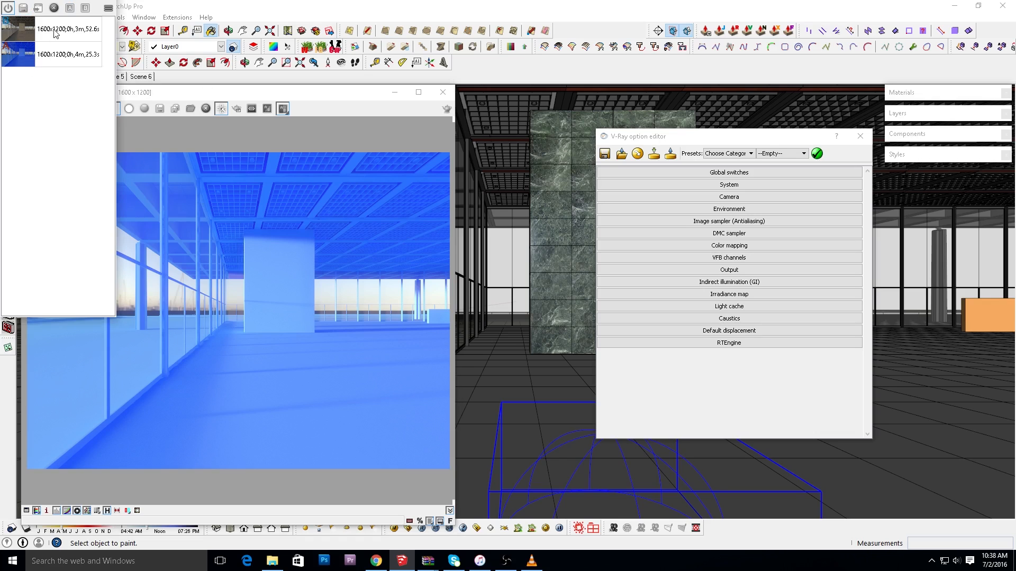
click(56, 34)
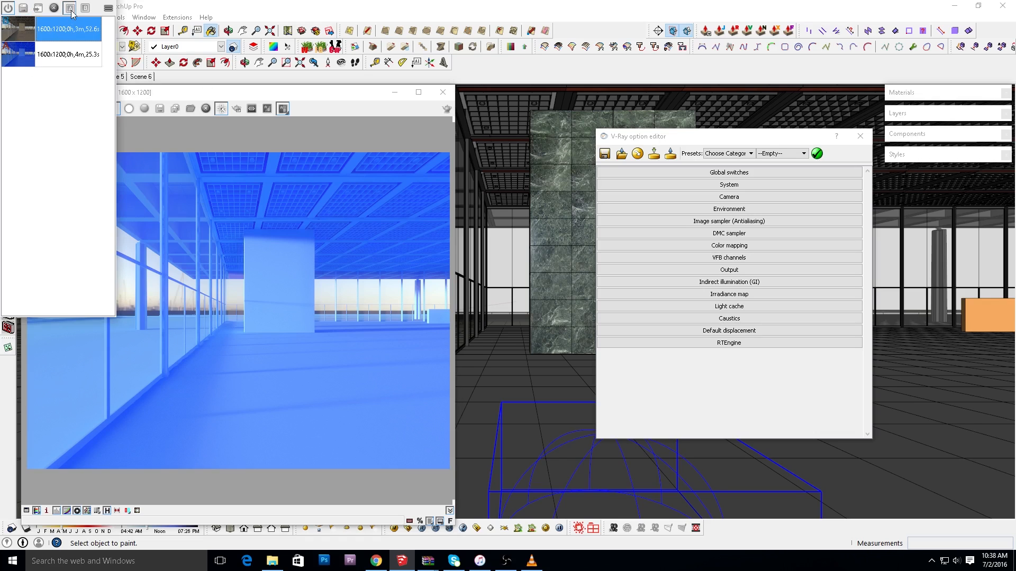
click(72, 10)
click(53, 59)
click(85, 9)
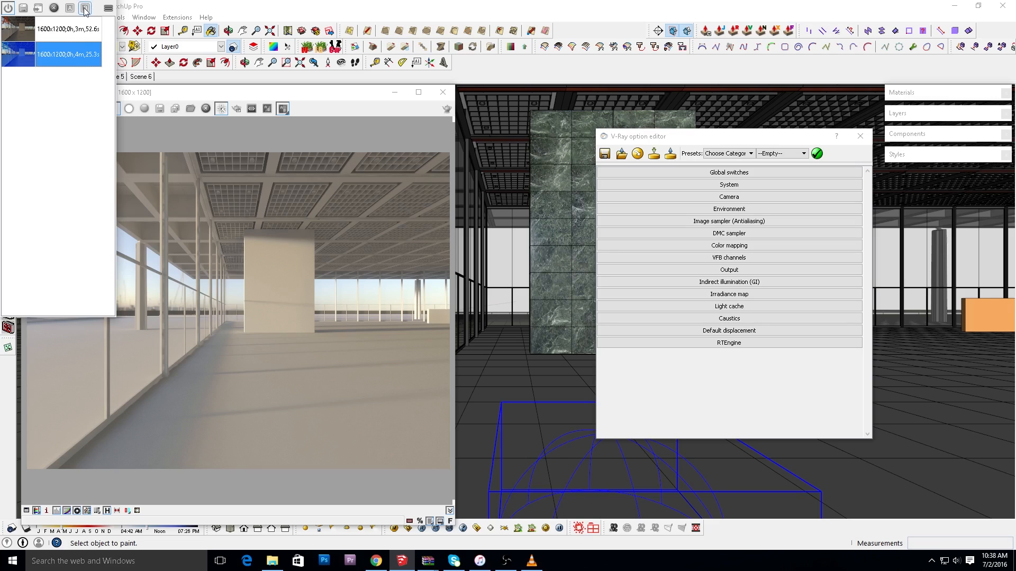
drag(453, 118, 238, 137)
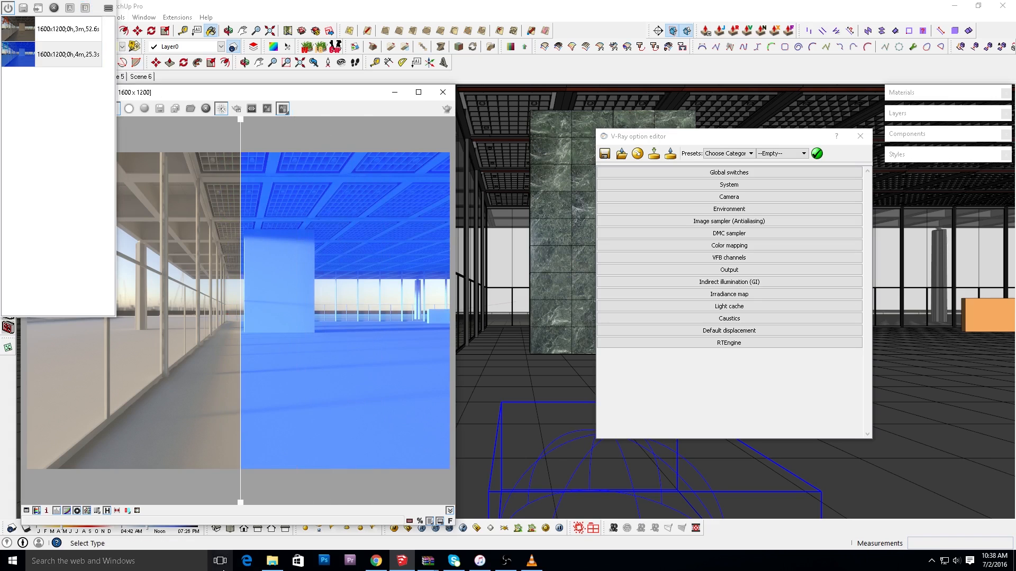
click(108, 510)
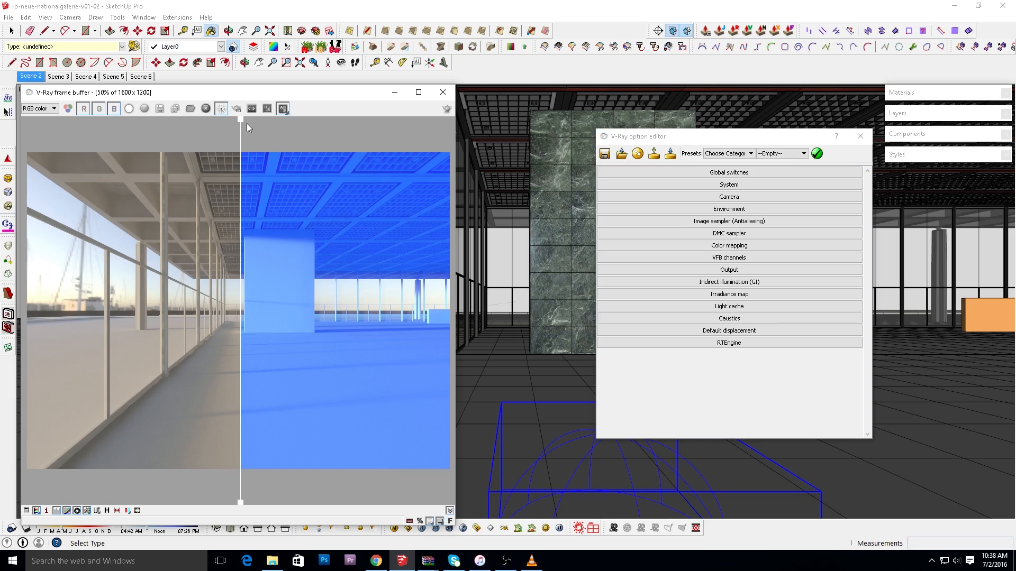
drag(243, 122, 324, 204)
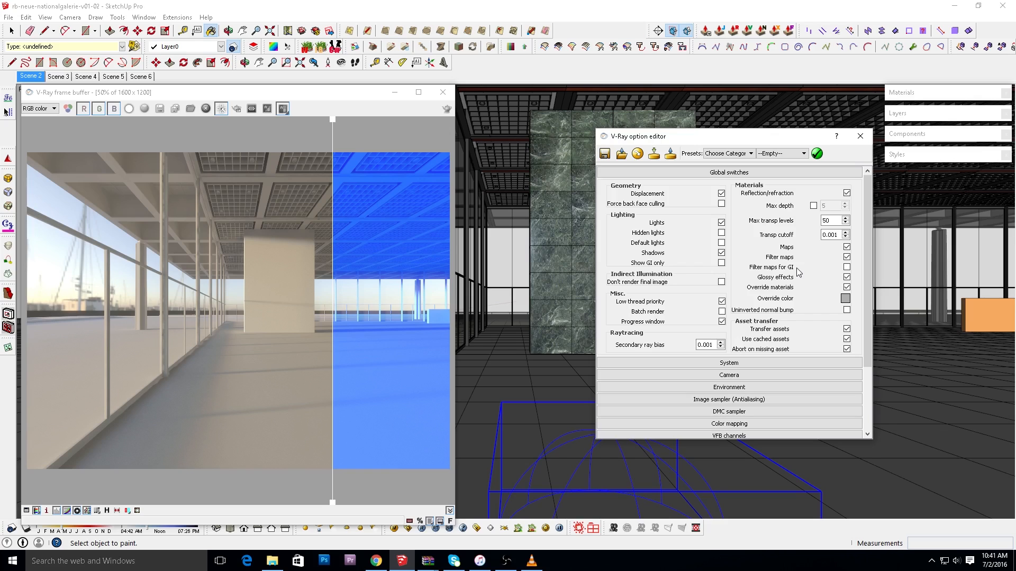
Turn off Can be Overridden for the tinos001 material and draw a render region around the central wall.
click(777, 173)
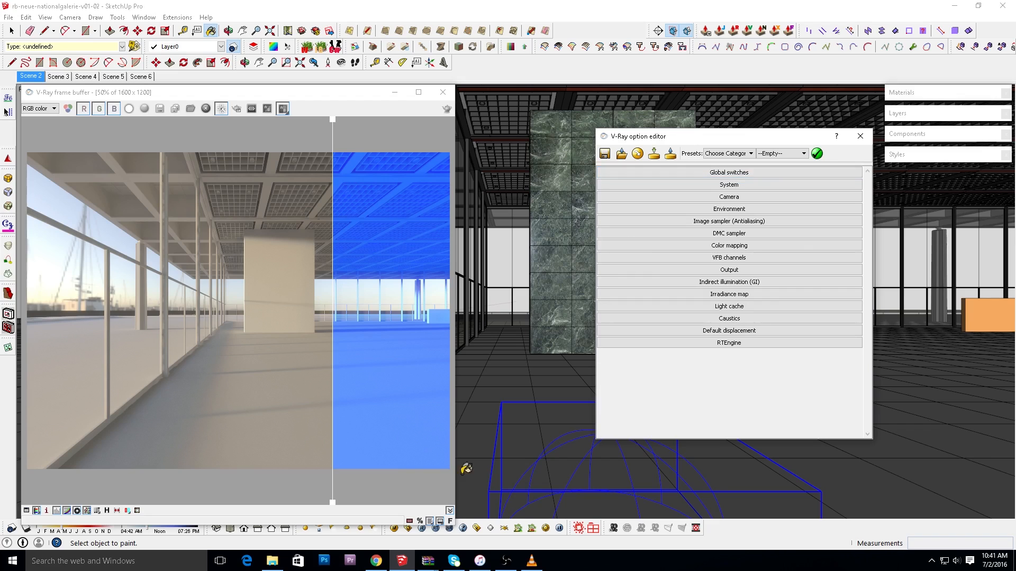
click(394, 528)
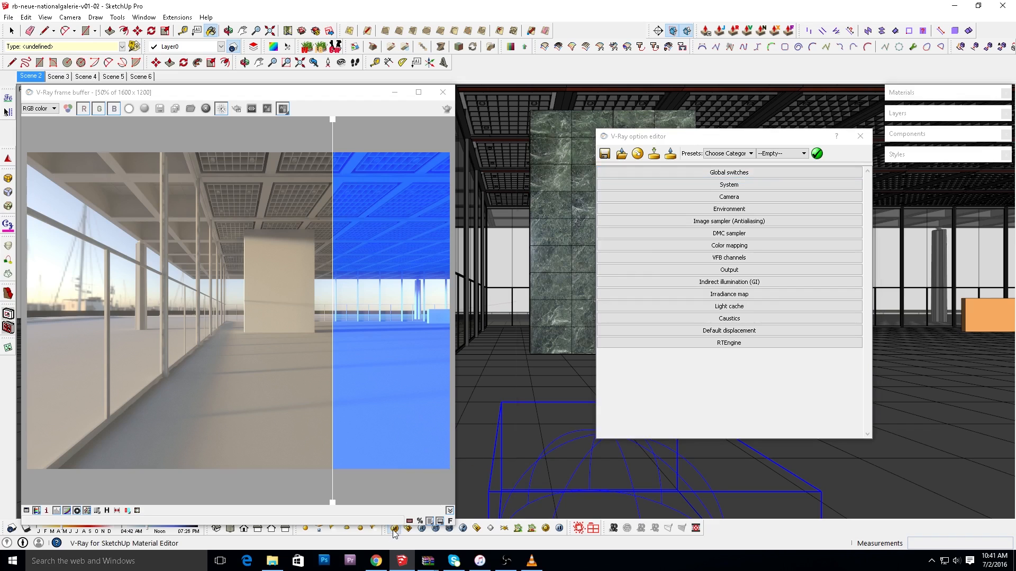
drag(236, 123, 726, 126)
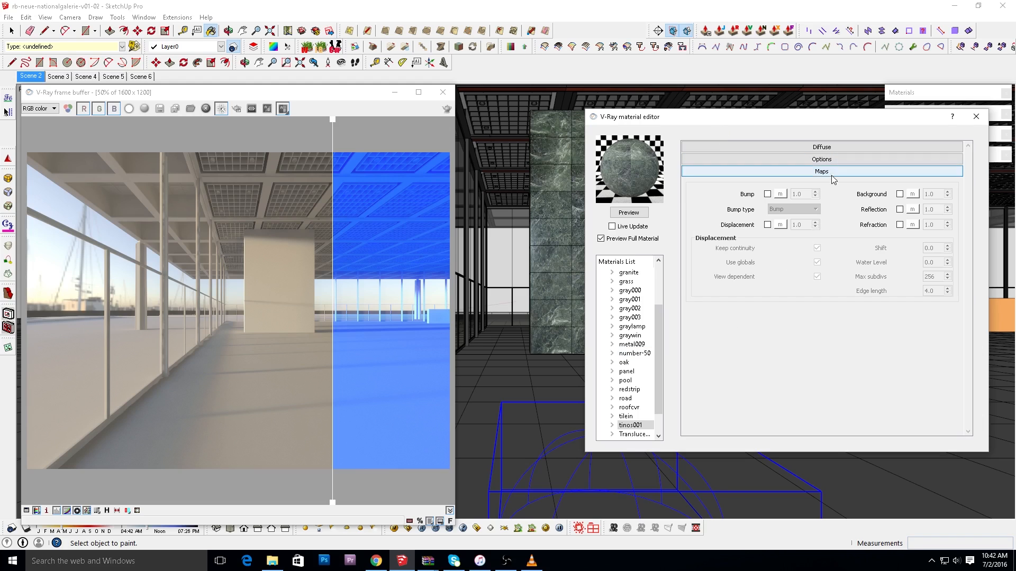
click(831, 160)
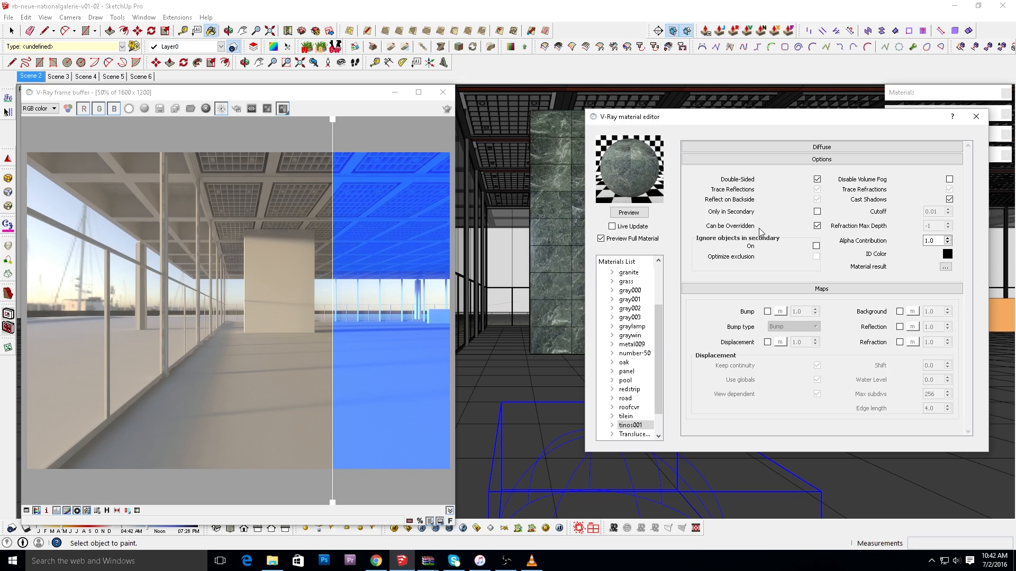
mouse_move(817, 231)
click(817, 227)
drag(665, 117, 835, 126)
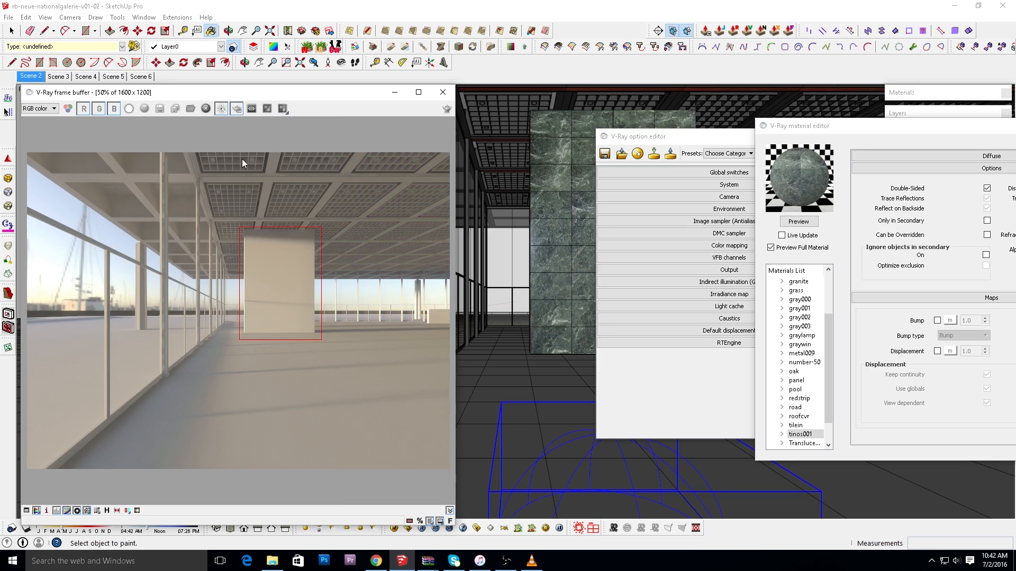
drag(234, 214, 361, 376)
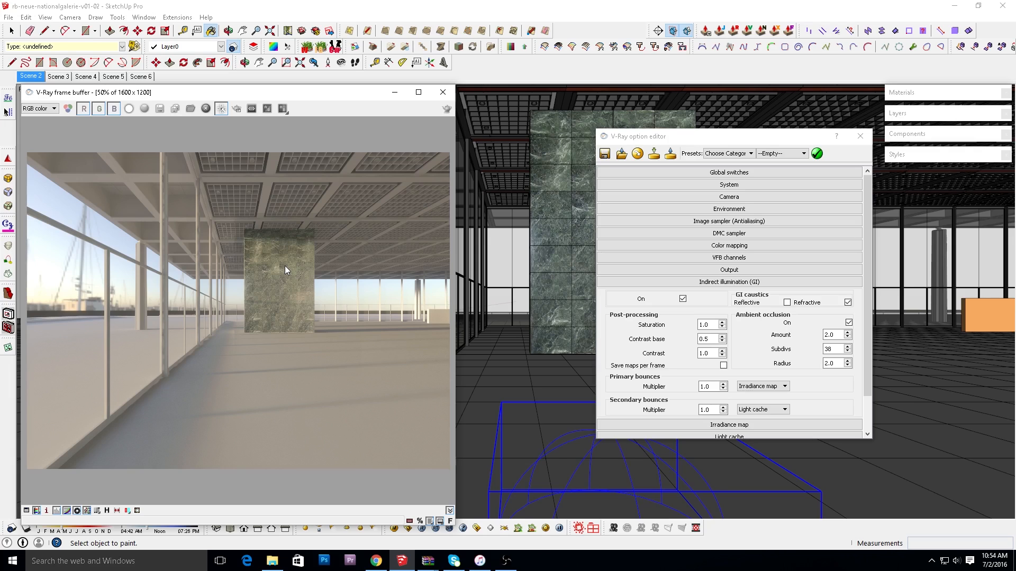
Set the ambient occlusion radius to 10, amount to 10 and subdivs to 16 in the Indirect illumination settings.
click(715, 283)
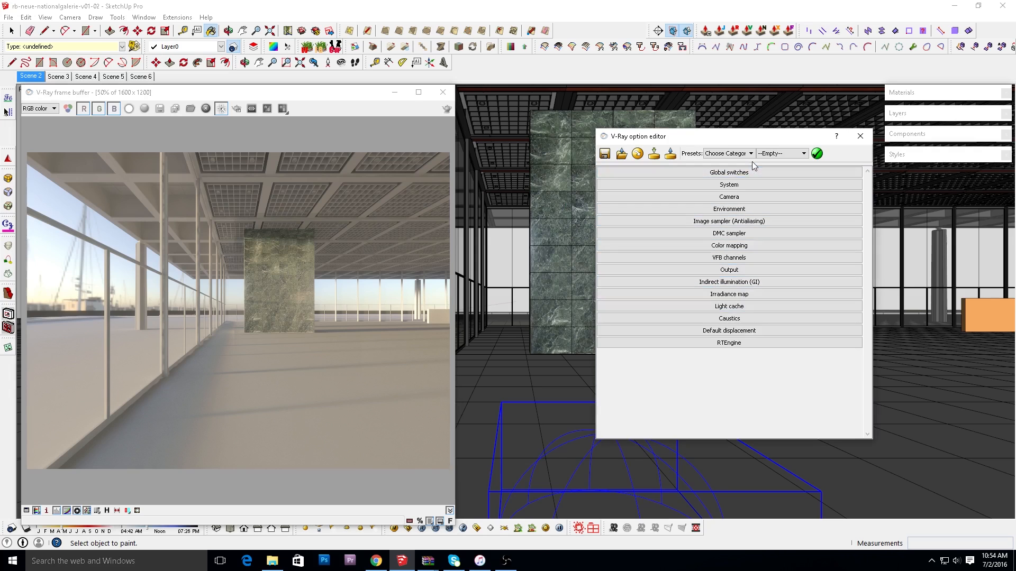
click(736, 283)
click(848, 323)
click(849, 323)
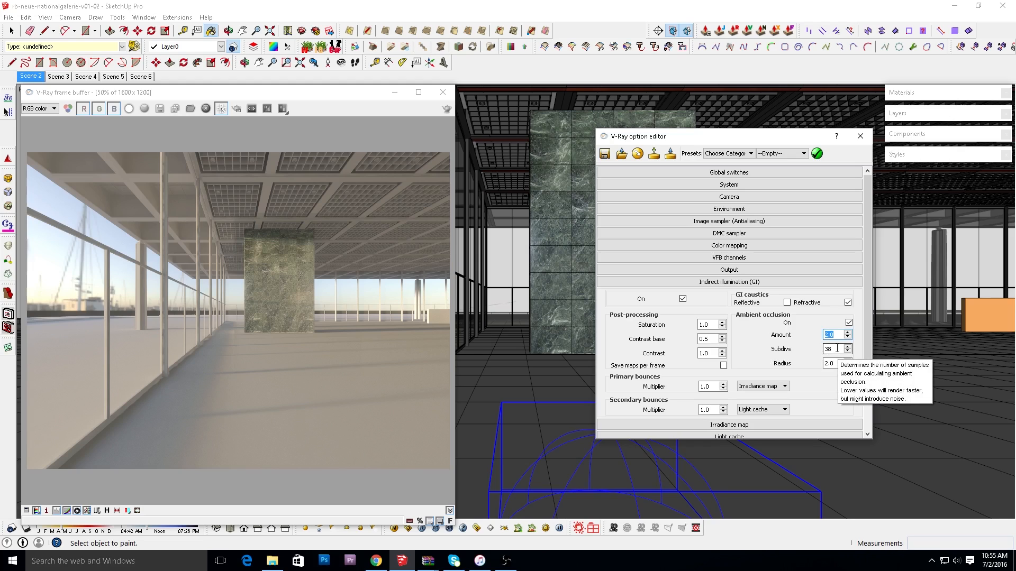
drag(829, 363, 821, 365)
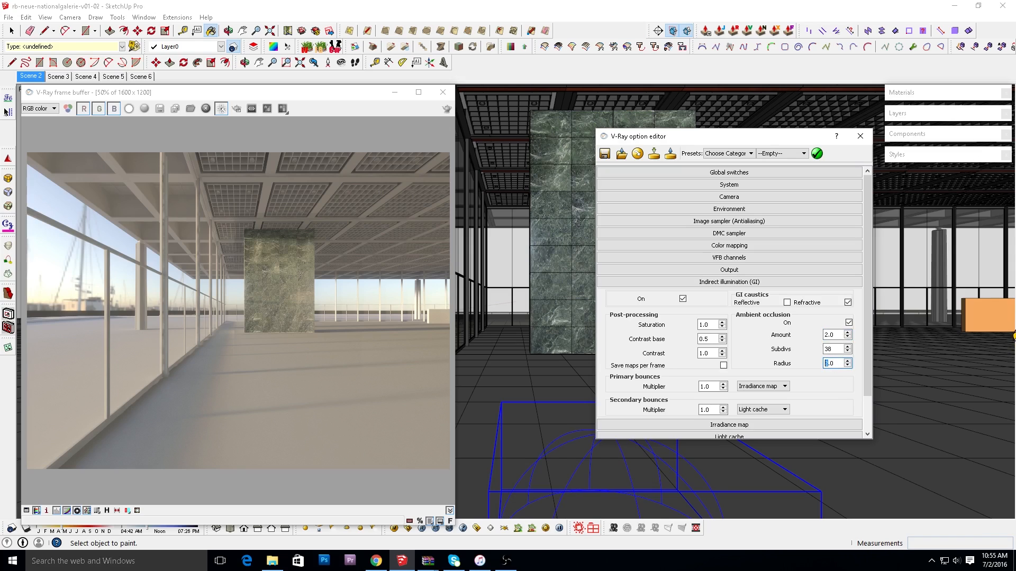
text(10)
double_click(828, 335)
text(10)
double_click(831, 349)
text(16)
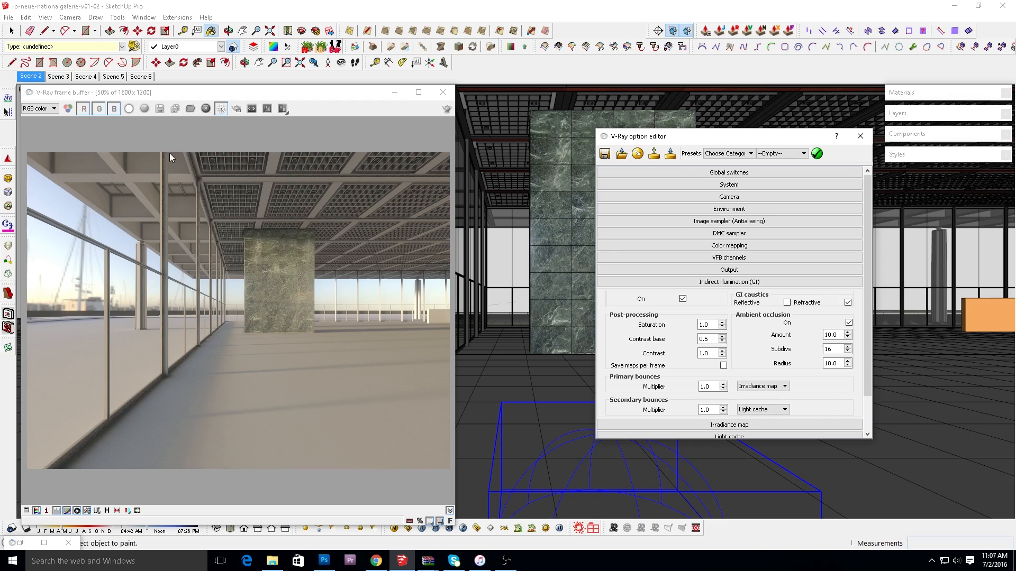
Examine the ambient occlusion shading and noise on the rendered ceiling grid, beams and columns, and look through the render history.
click(278, 195)
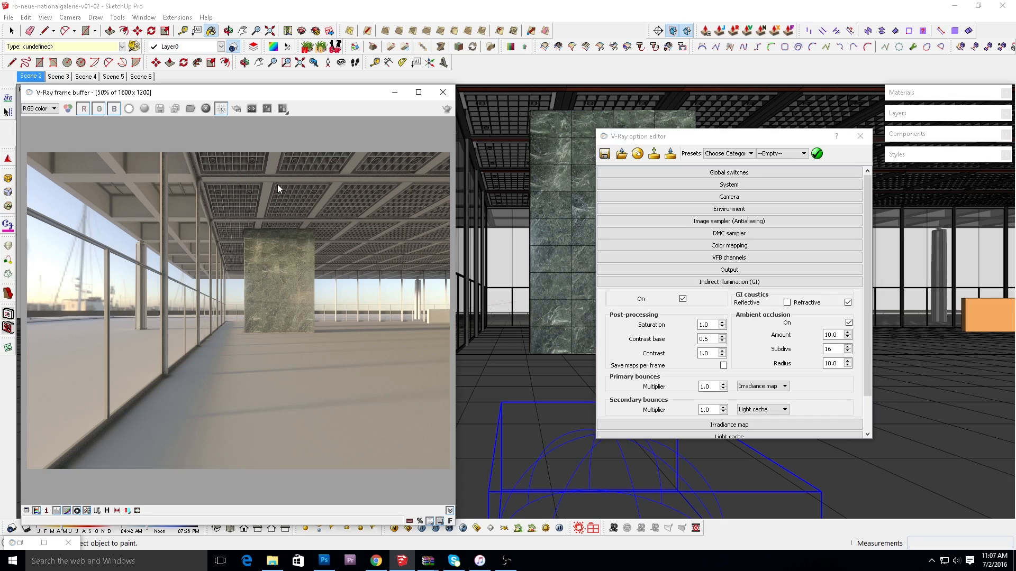
scroll(278, 184, up, 2)
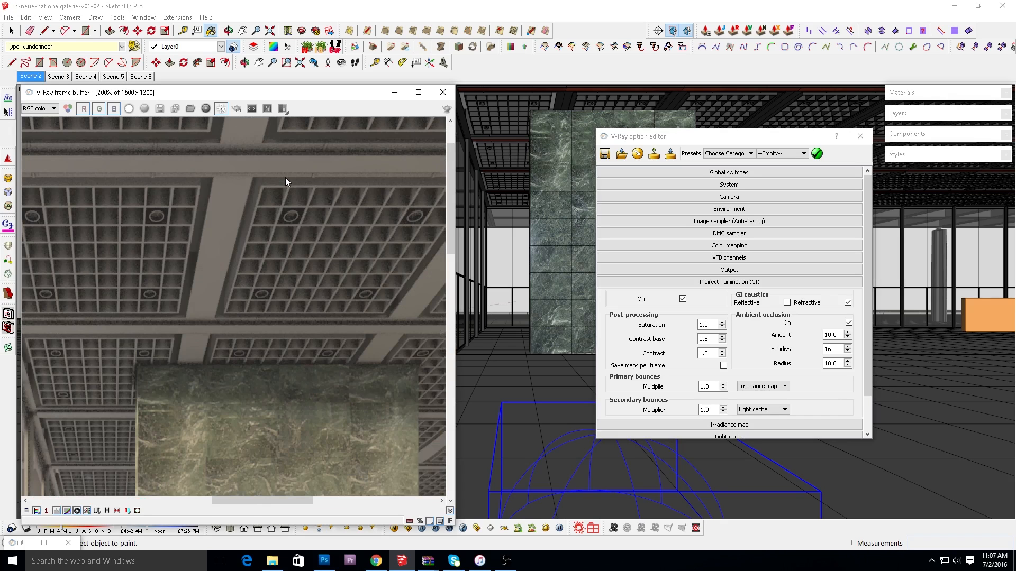
scroll(286, 181, up, 1)
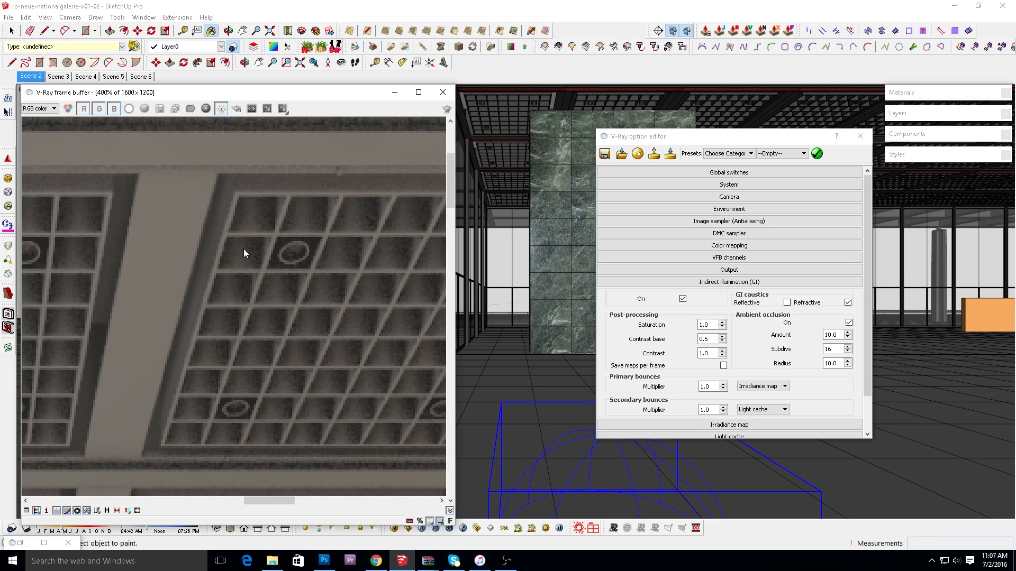
scroll(266, 255, down, 1)
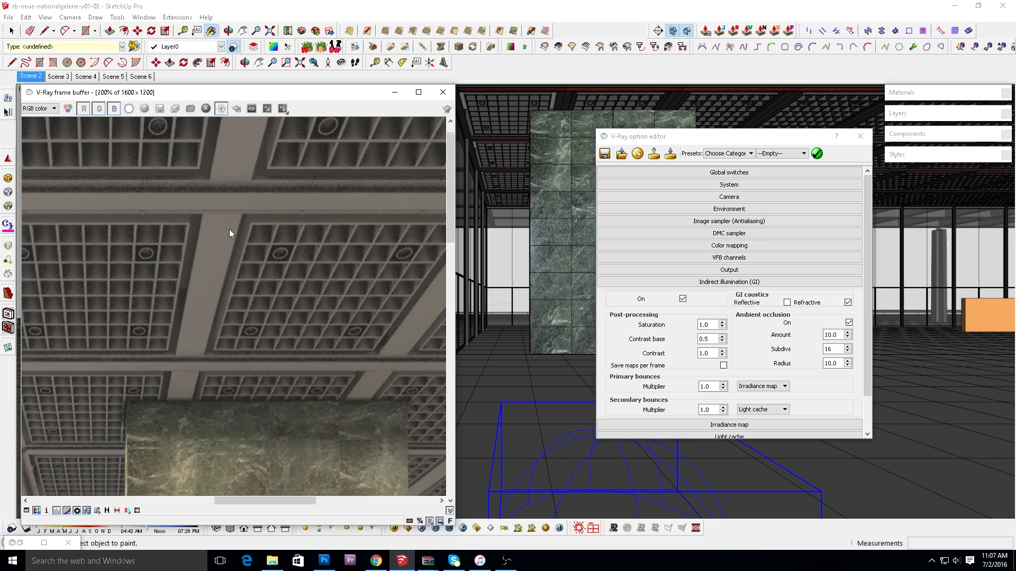
scroll(280, 246, down, 1)
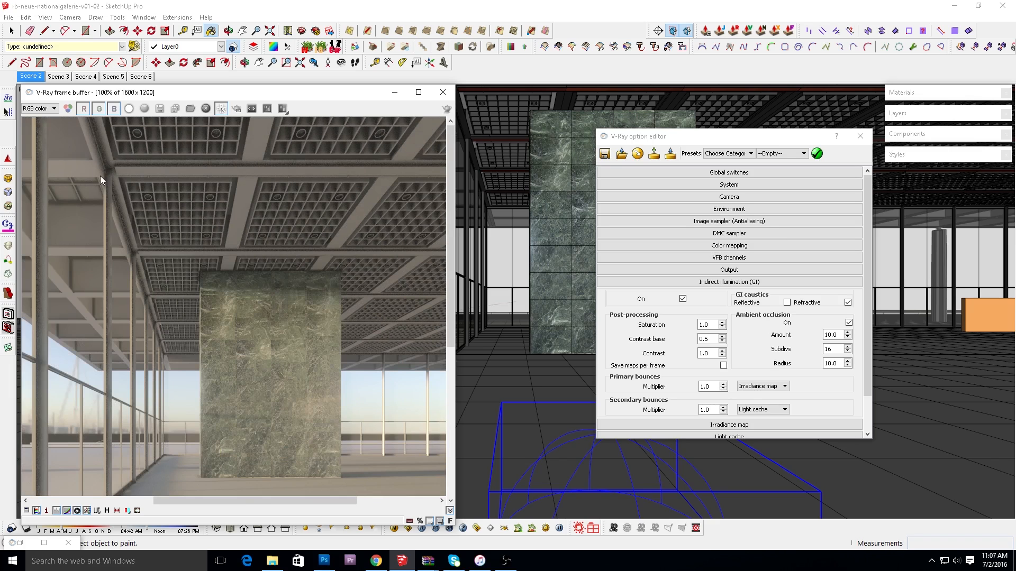
scroll(94, 144, up, 3)
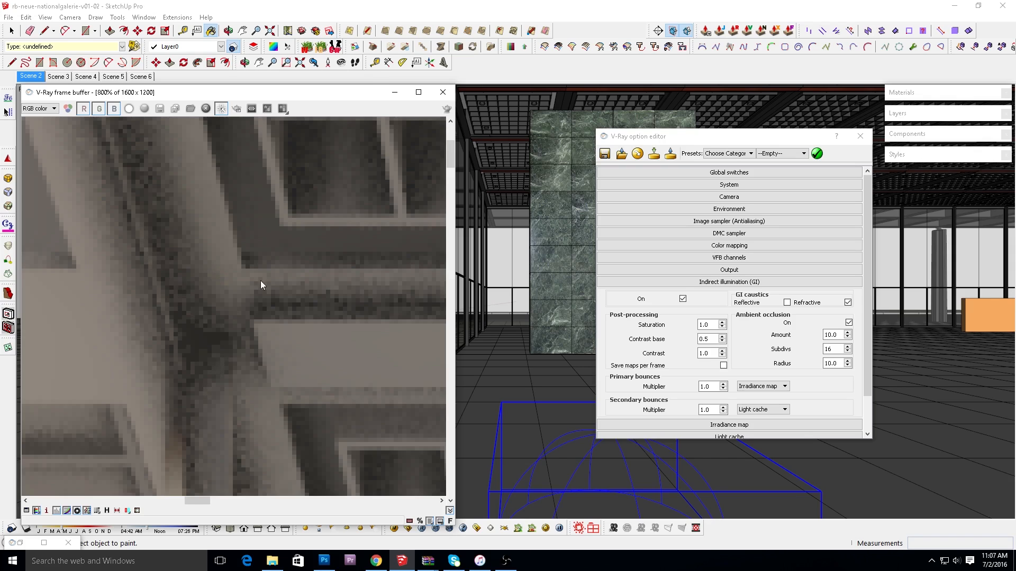
scroll(238, 276, down, 3)
scroll(191, 147, up, 2)
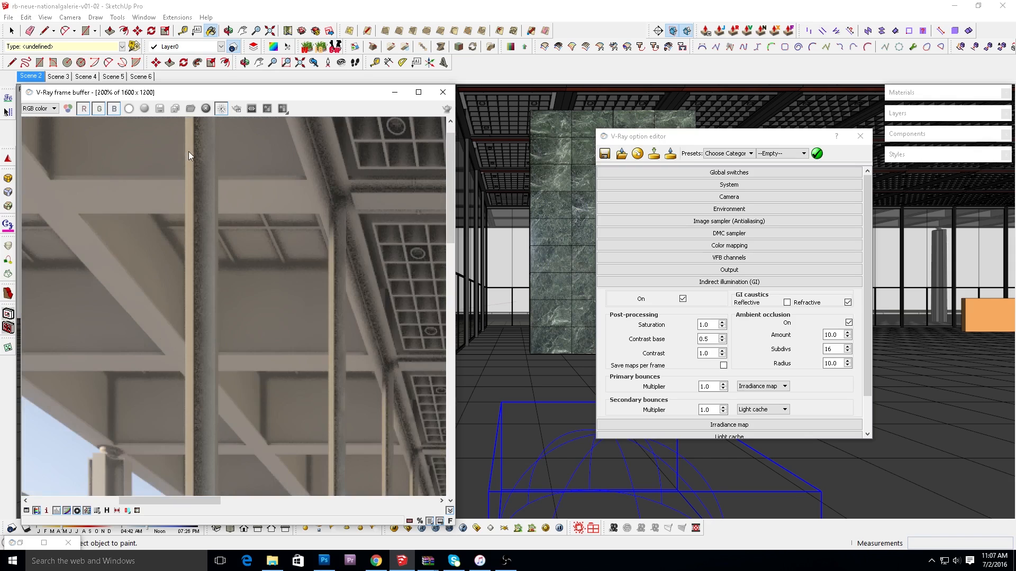
scroll(200, 164, down, 2)
scroll(199, 172, down, 1)
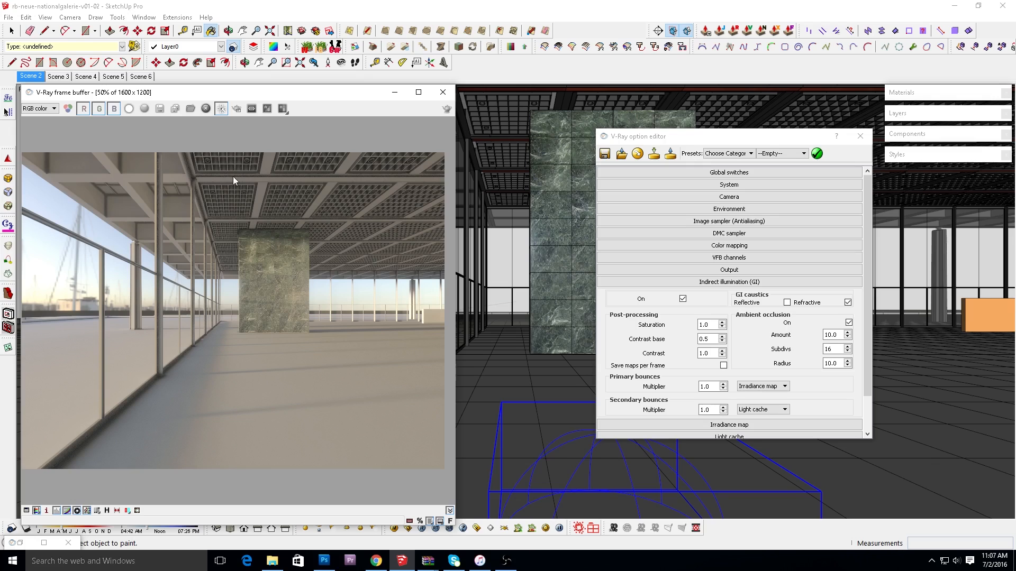
click(108, 511)
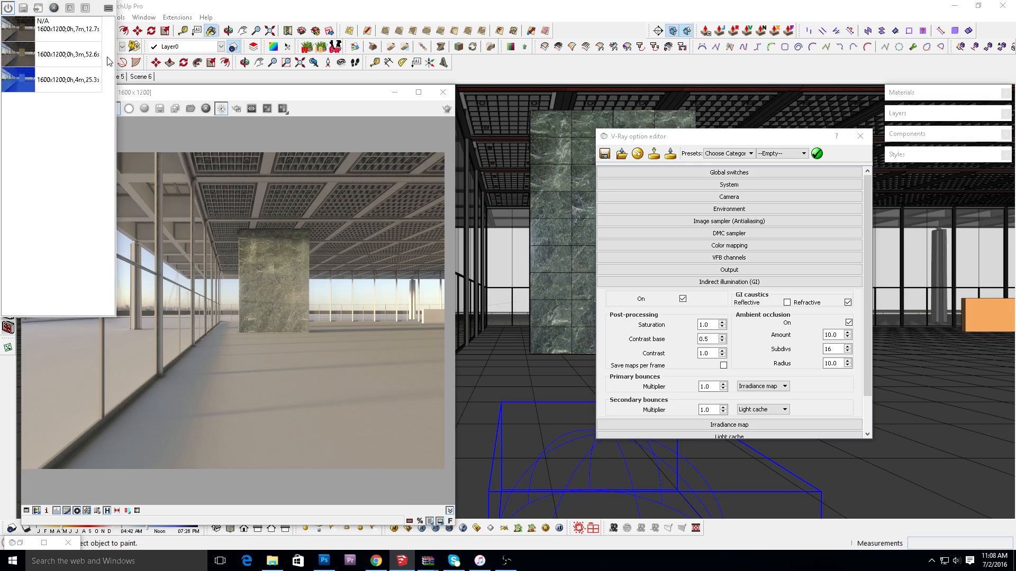
click(106, 511)
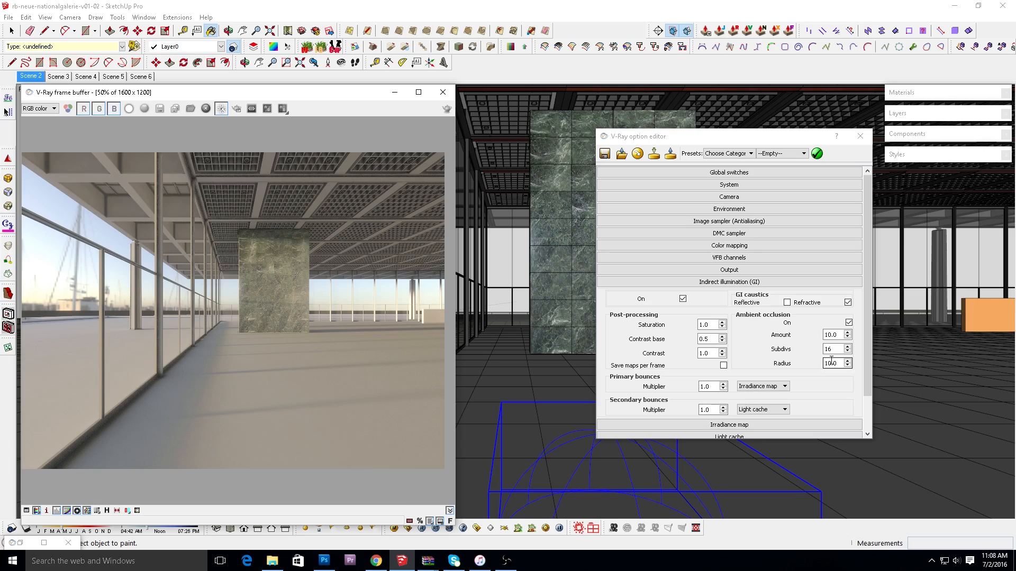
Set the ambient occlusion amount to 2.
click(831, 332)
double_click(834, 334)
text(2)
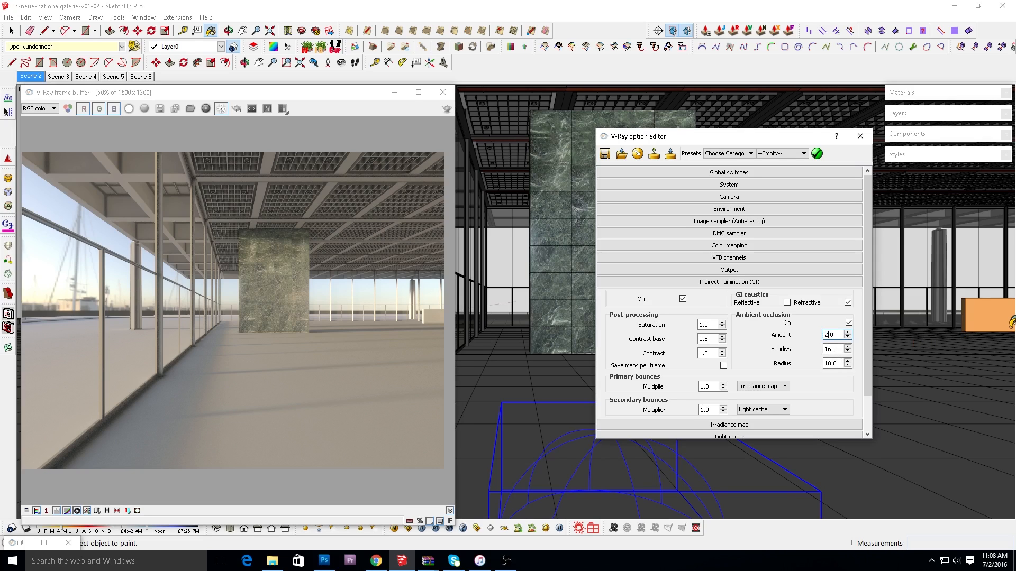
Set the ambient occlusion radius to 1.5 and render the gallery scene again.
double_click(841, 363)
text(1.5)
double_click(841, 364)
click(729, 282)
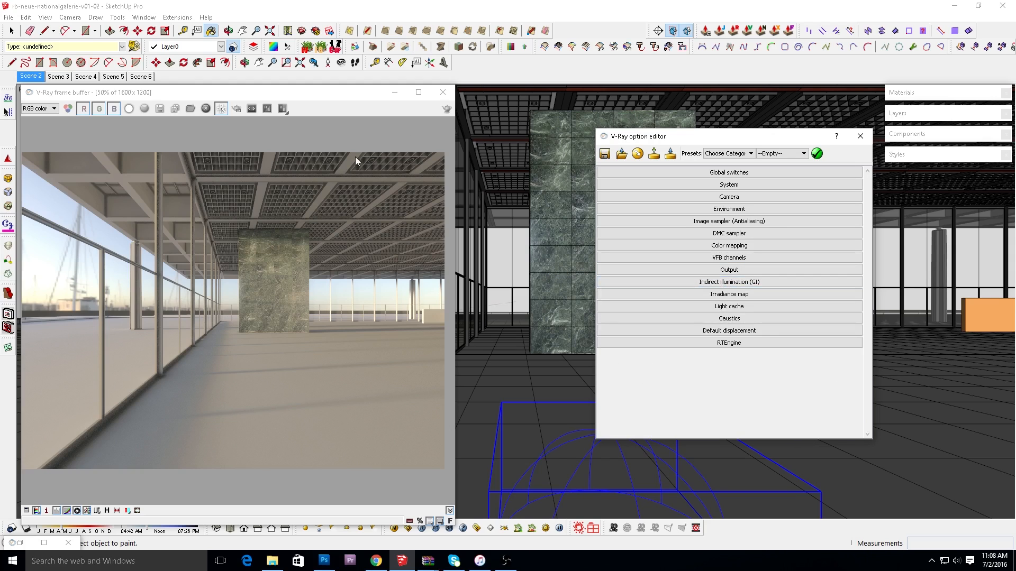
click(446, 109)
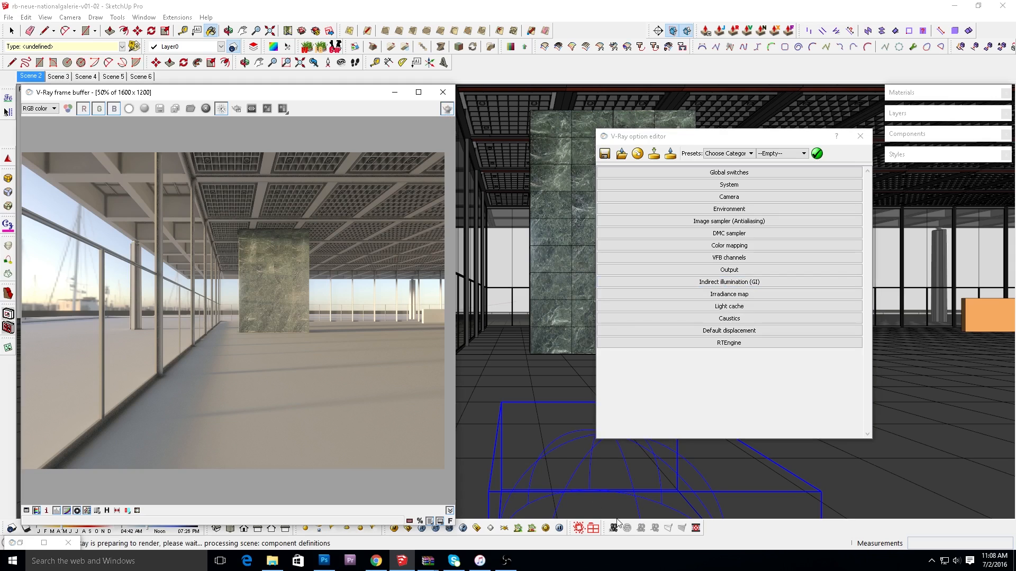
mouse_move(501, 568)
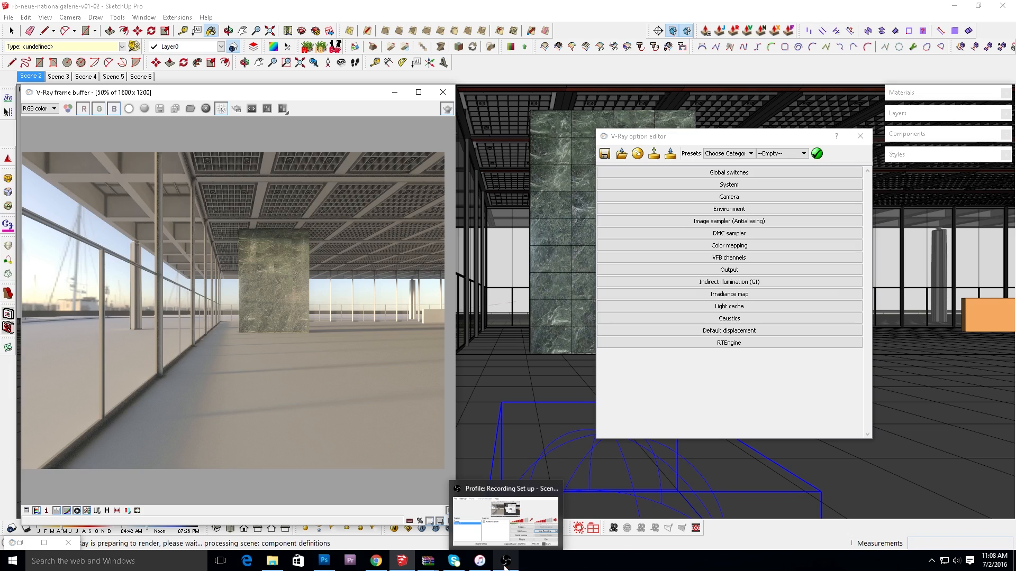
click(521, 533)
click(821, 364)
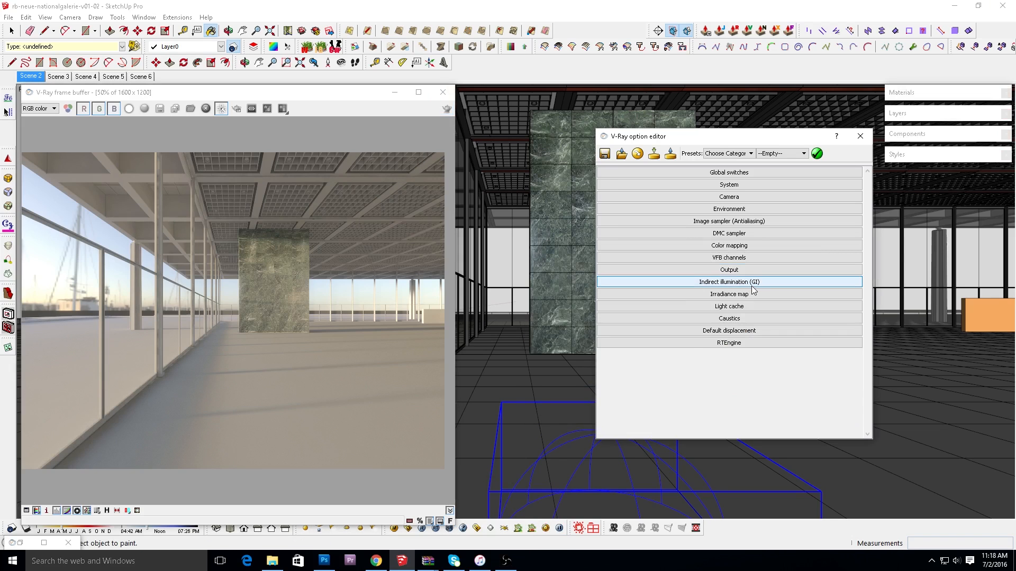
Compare the new render with an earlier one from the render history, sweeping the split line across the ceiling grid and marble wall.
click(751, 285)
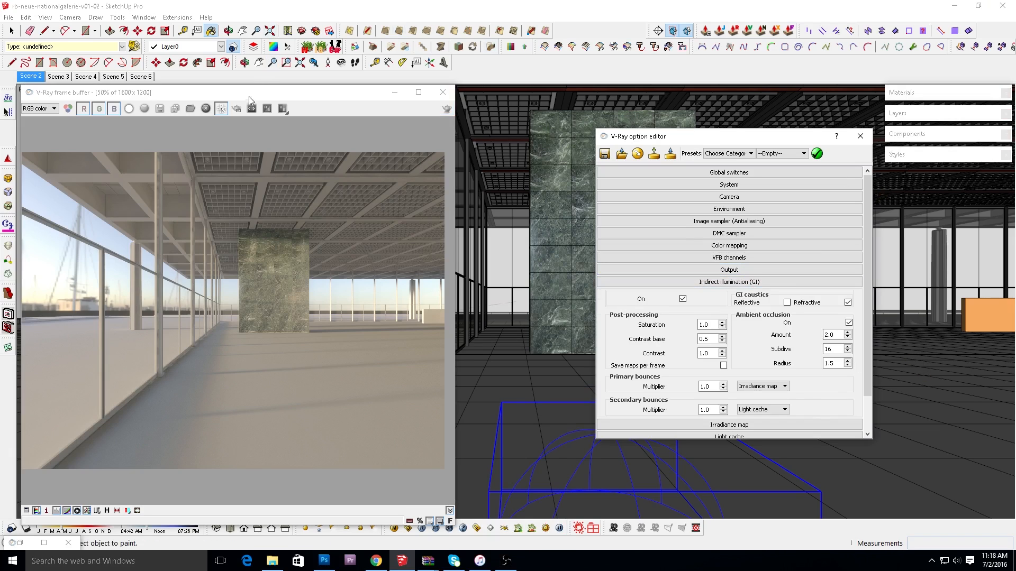
click(106, 511)
drag(452, 119, 271, 131)
mouse_move(323, 100)
mouse_down()
mouse_move(360, 98)
mouse_move(331, 101)
mouse_up()
drag(324, 98, 328, 100)
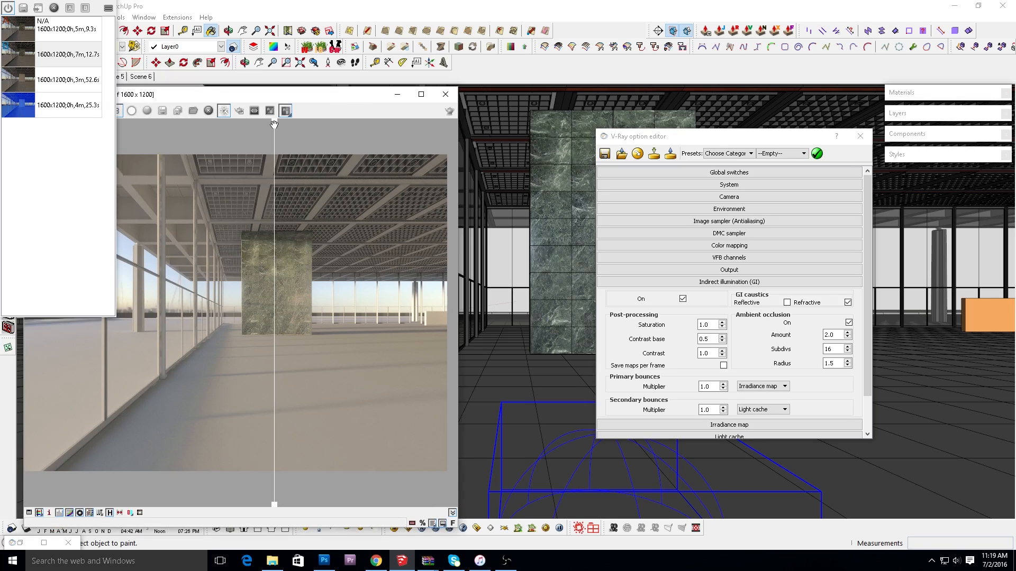
click(109, 513)
mouse_move(275, 124)
mouse_down()
mouse_move(260, 127)
mouse_move(299, 135)
mouse_move(274, 141)
mouse_up()
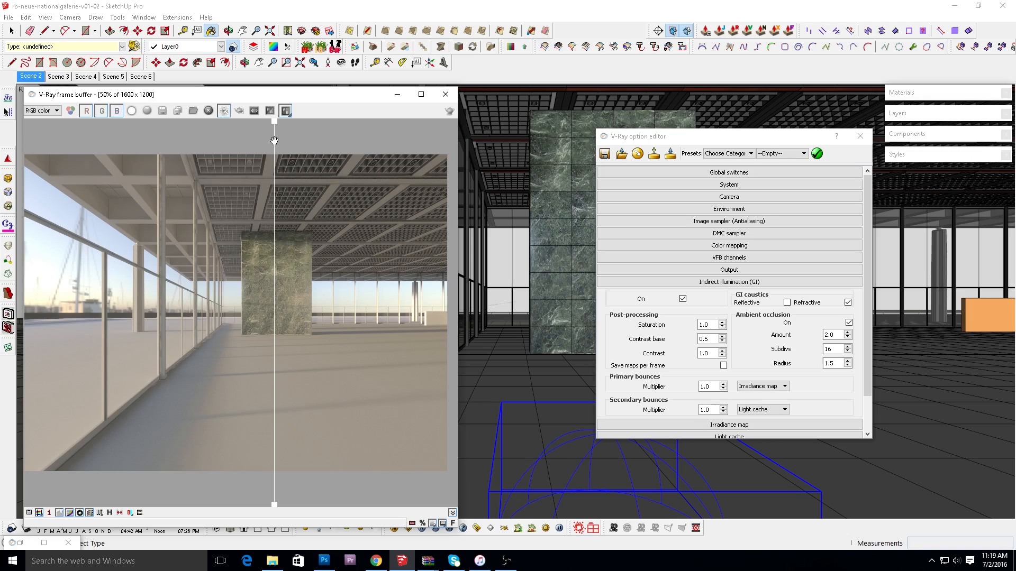
drag(274, 141, 229, 153)
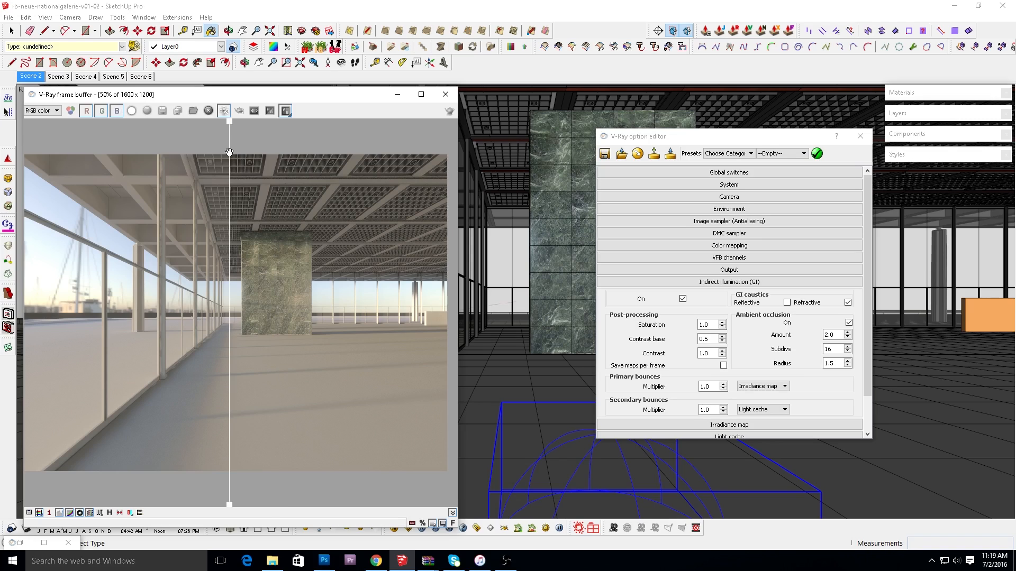
drag(229, 152, 276, 172)
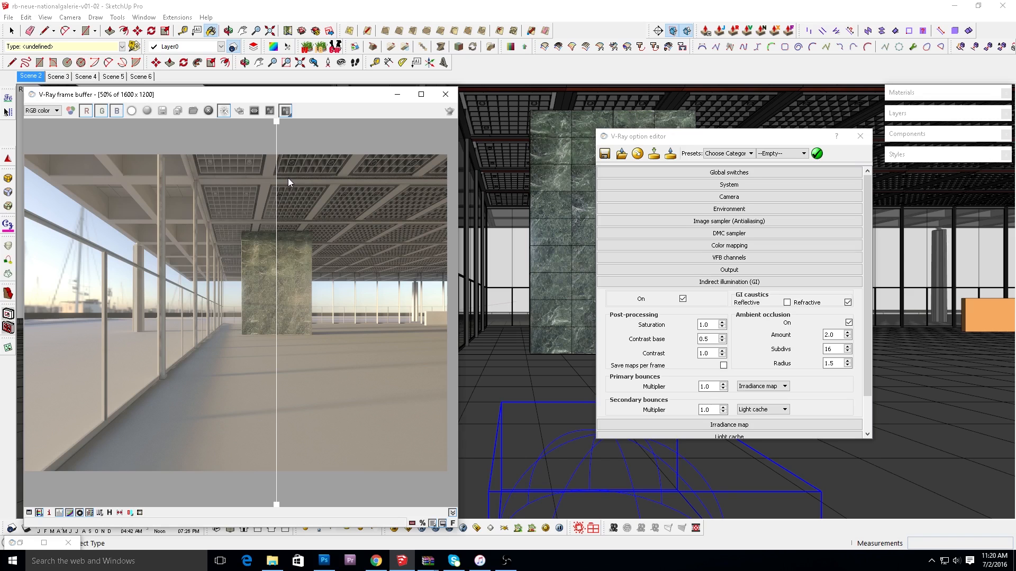
Switch to Chrome and look through the Mediterranean Light Facebook page, including its Twilight Hdri Challenge I posts.
click(377, 561)
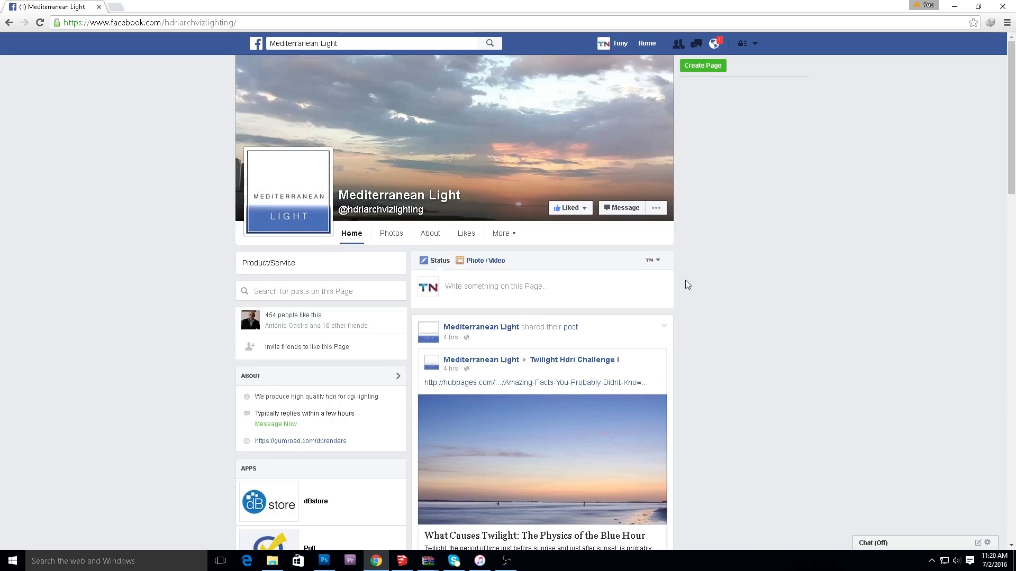
scroll(685, 281, down, 1)
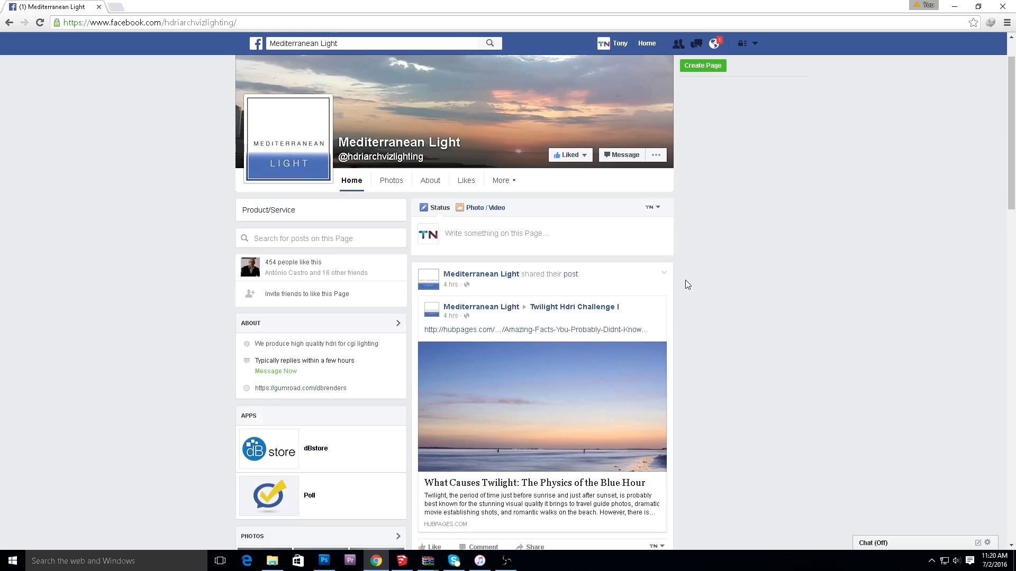
scroll(684, 281, down, 1)
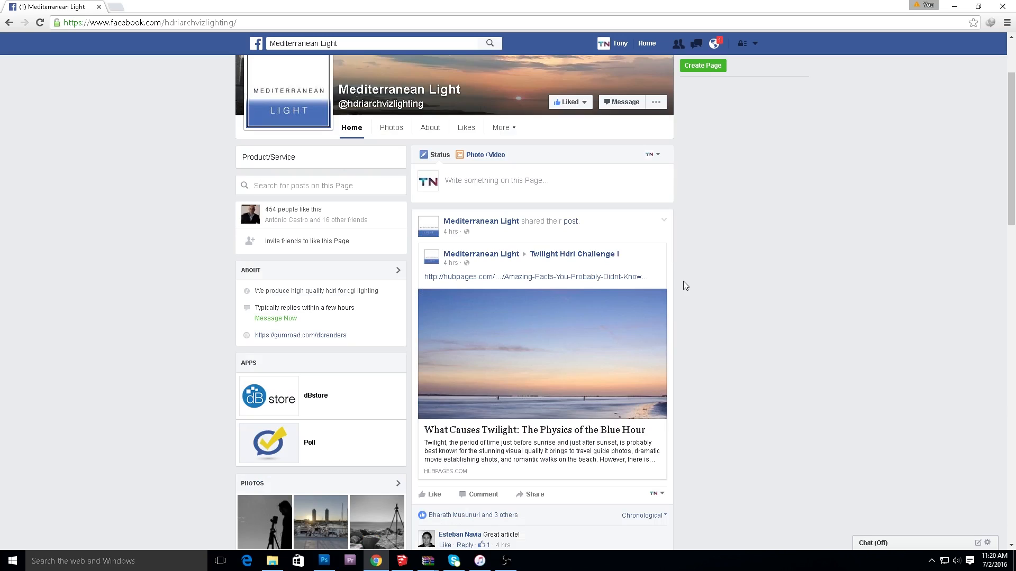
scroll(685, 280, up, 1)
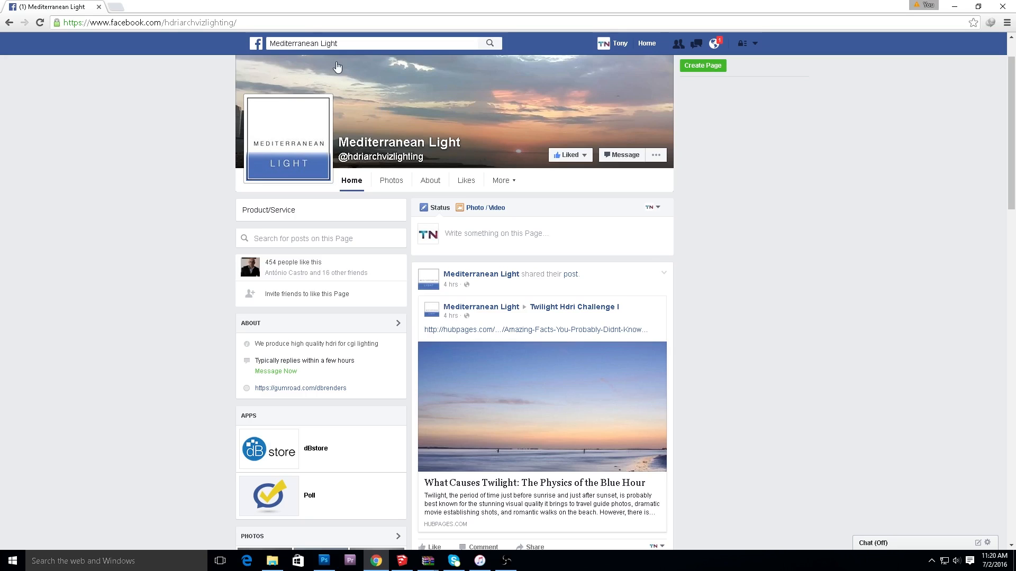
scroll(707, 333, down, 2)
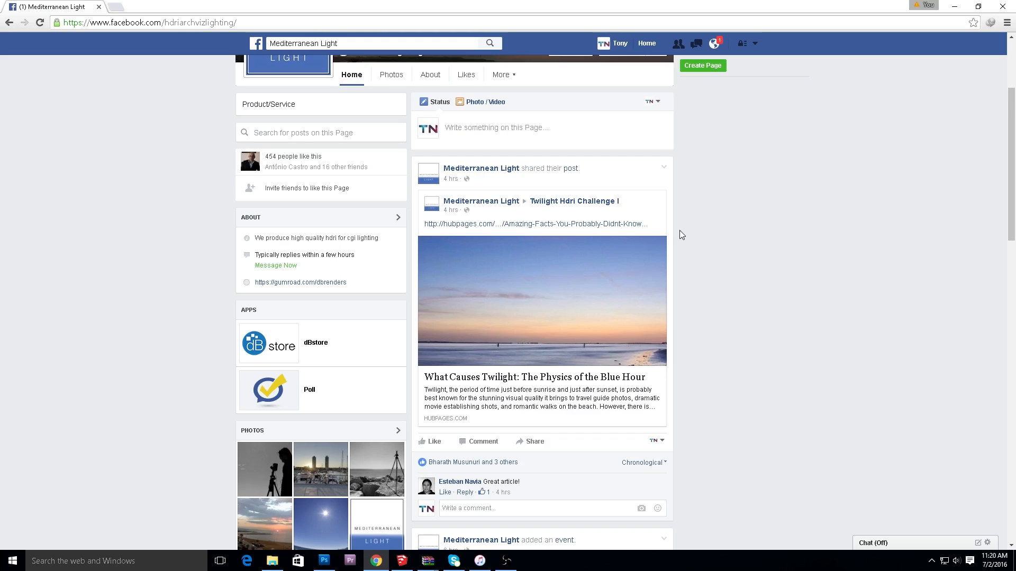
scroll(681, 228, down, 2)
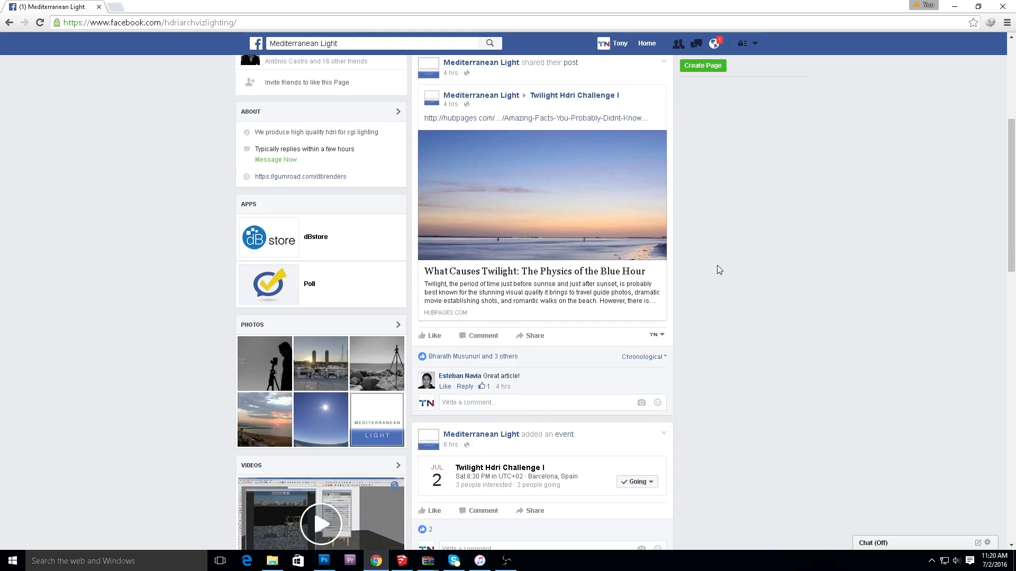